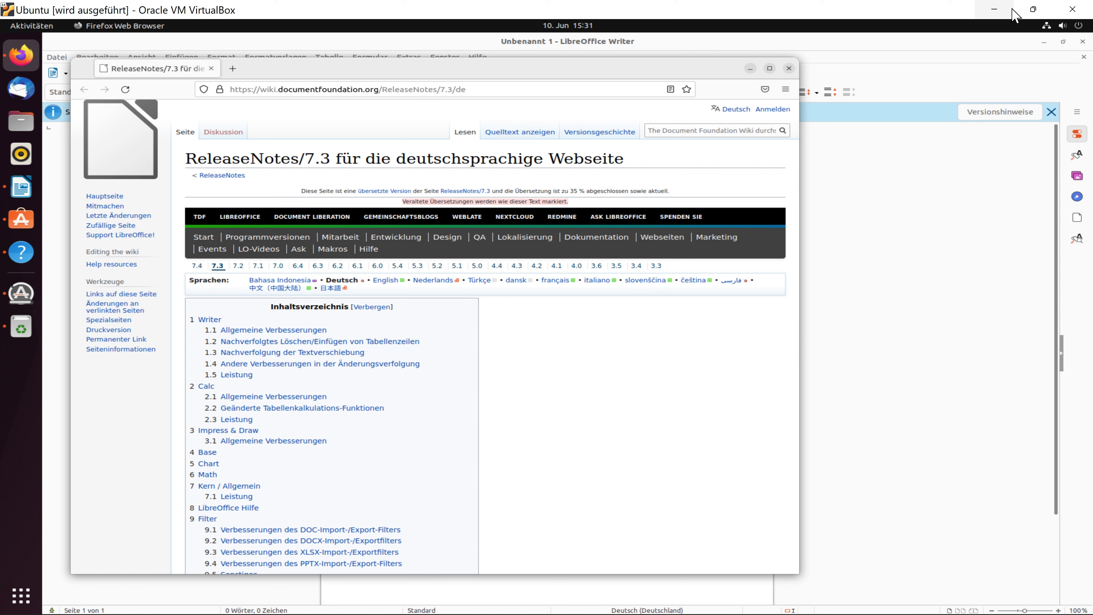
- Close the LibreOffice 7.3 release notes browser window and install the available system updates immediately
mouse_move(1021, 13)
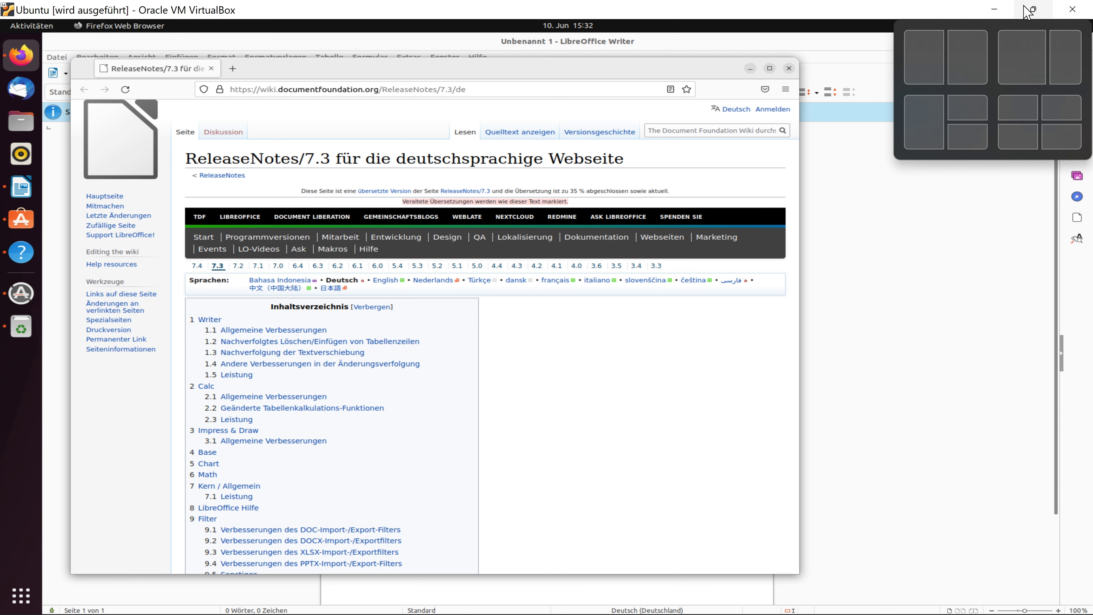
left_click(789, 68)
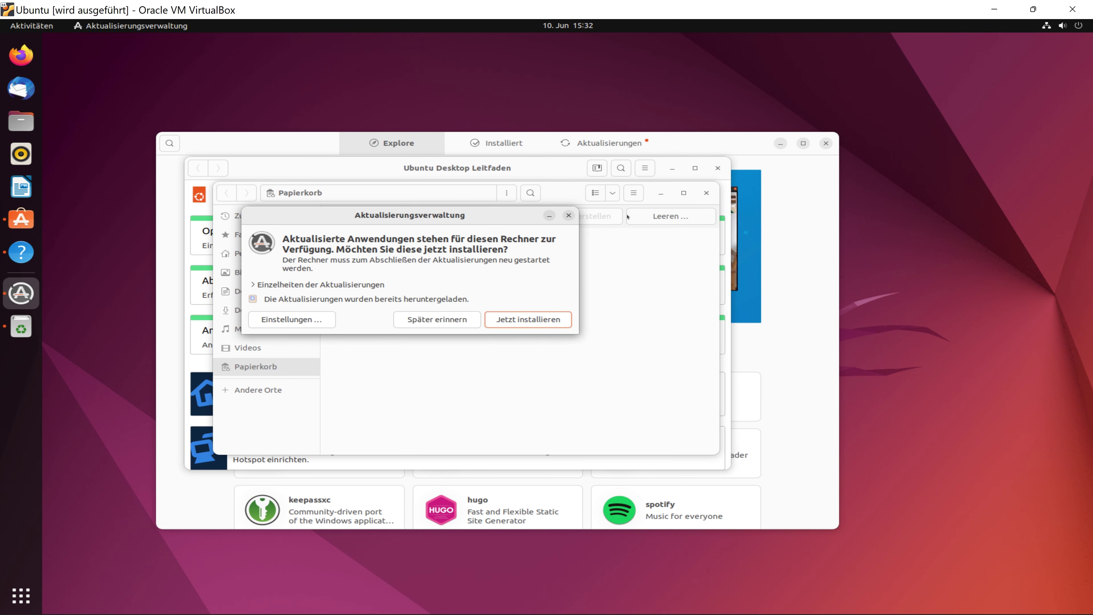
left_click(509, 319)
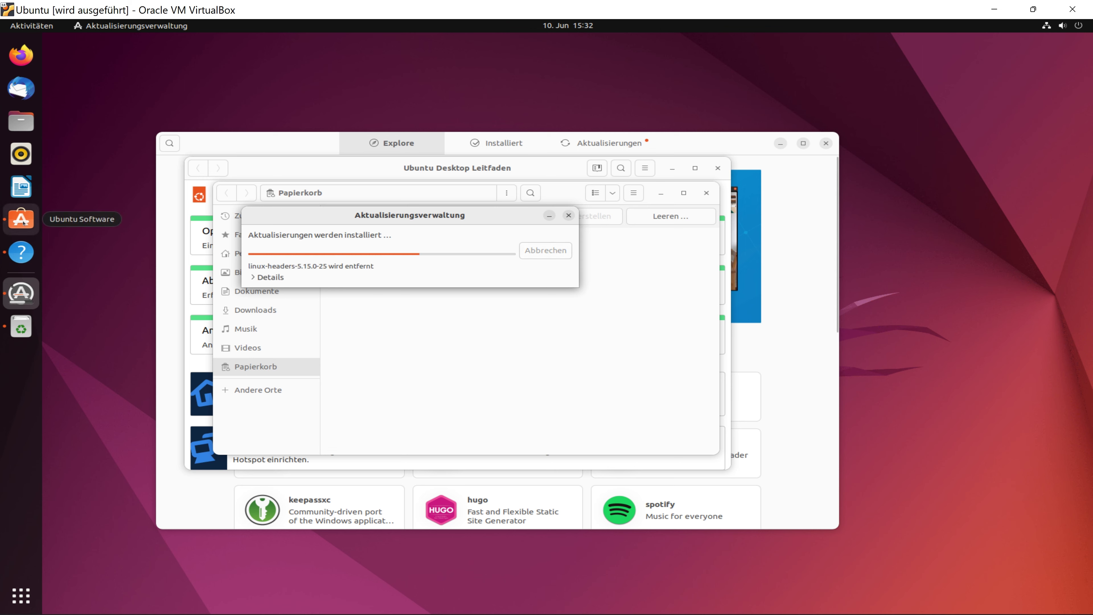
- Bring up the Ubuntu Desktop Leitfaden and look through its list of help topics
left_click(21, 252)
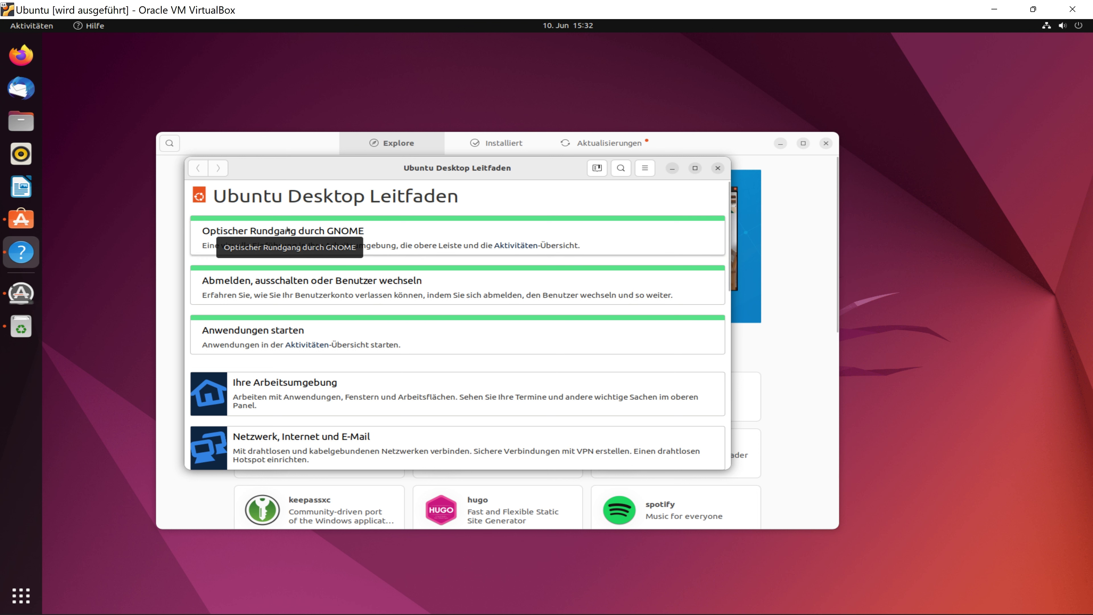
scroll(334, 321, "down", 2)
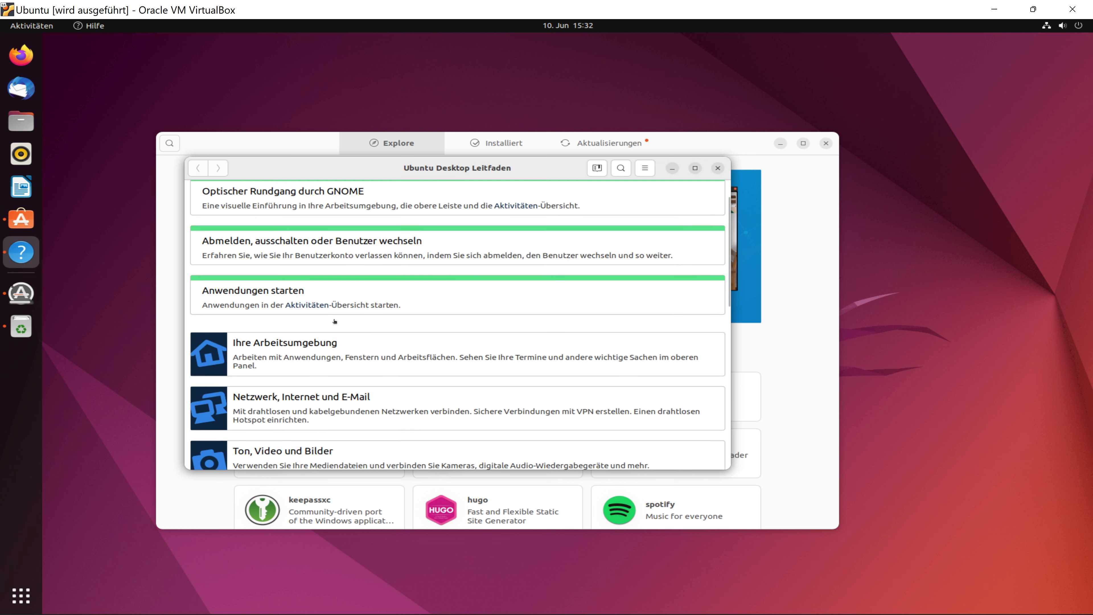
scroll(335, 321, "down", 8)
scroll(319, 321, "down", 12)
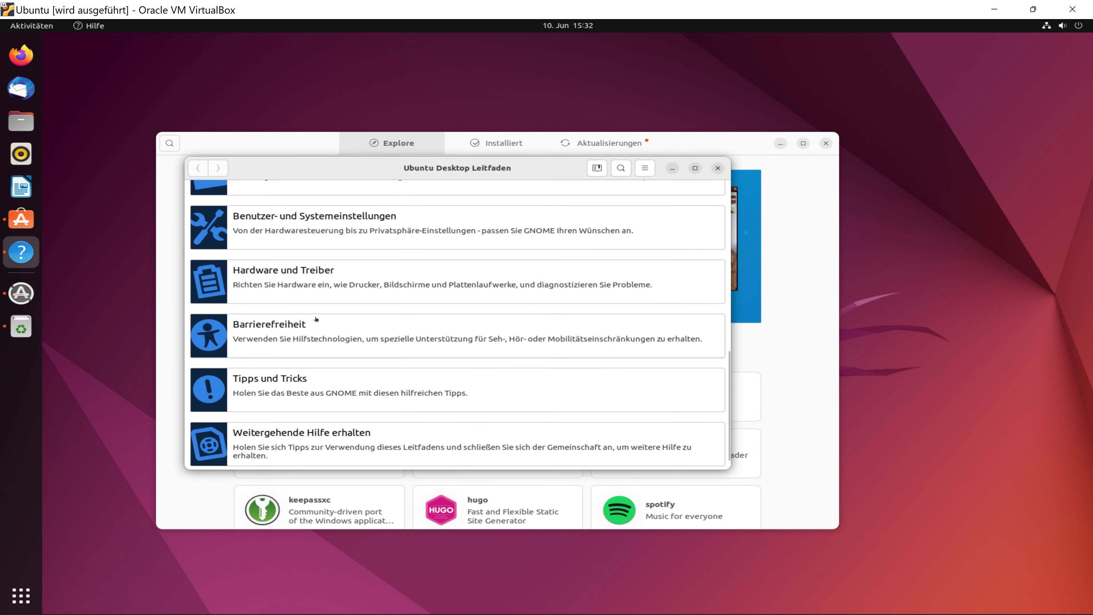
scroll(316, 319, "down", 1)
scroll(317, 313, "up", 15)
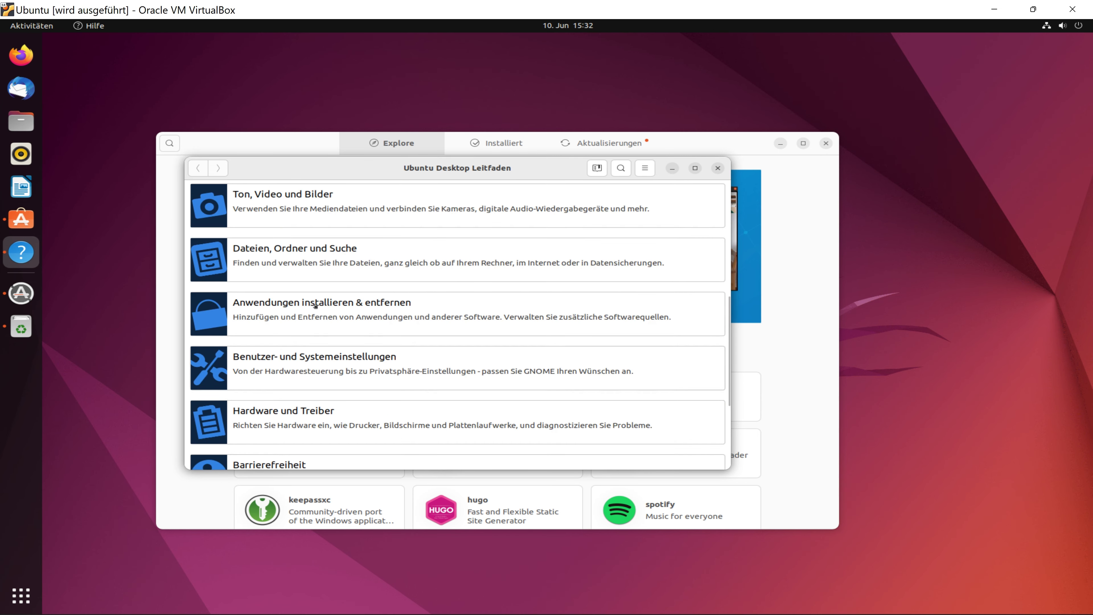
scroll(312, 311, "up", 9)
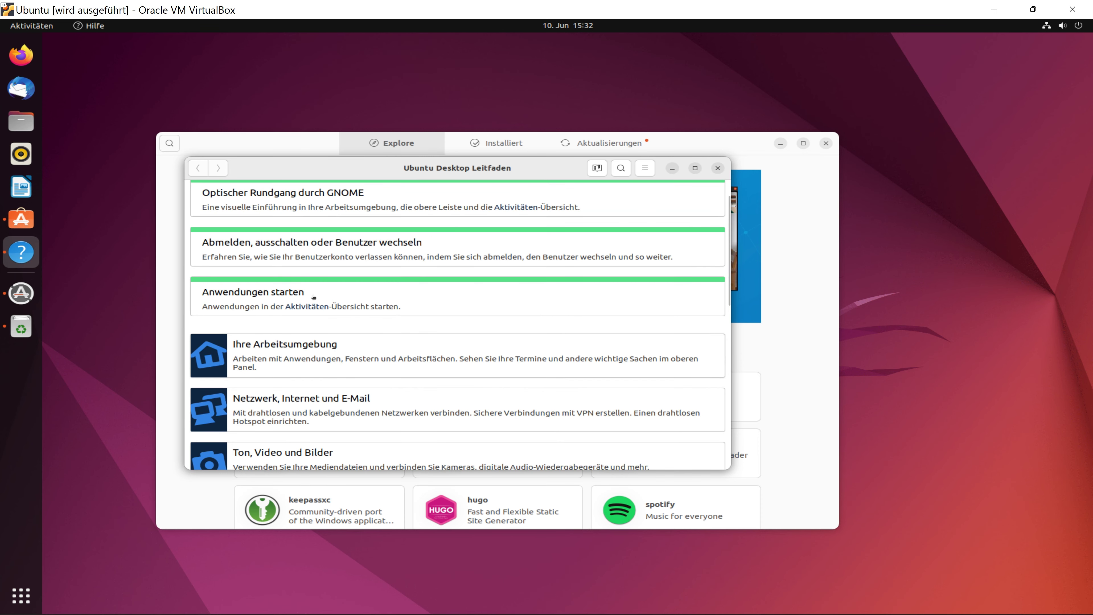
- Read through the help topic "Optischer Rundgang durch GNOME" to its end and close the guide
left_click(314, 244)
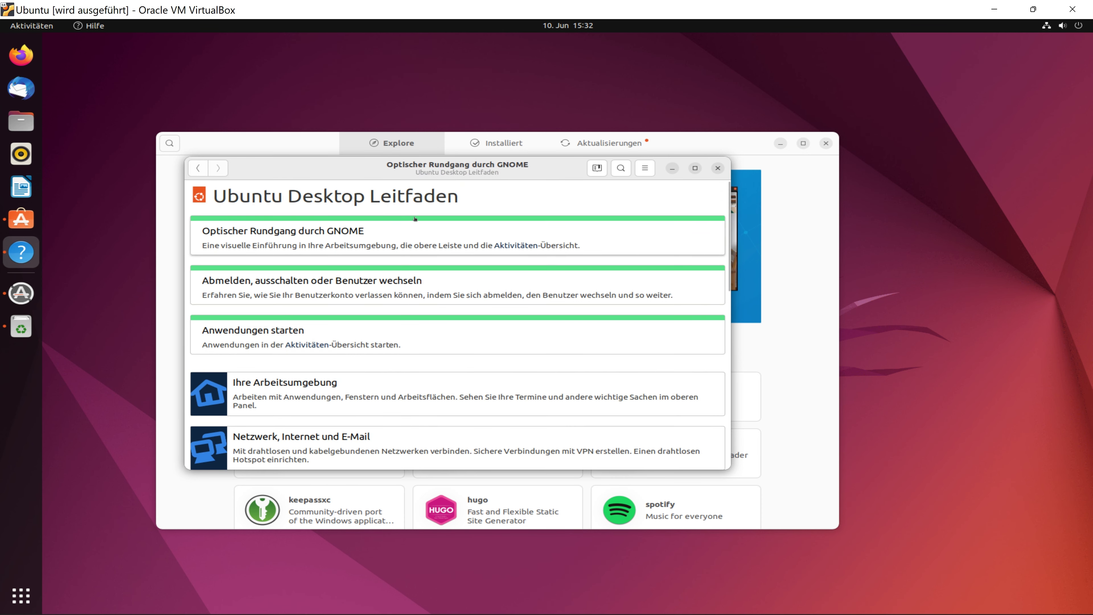
scroll(424, 253, "down", 10)
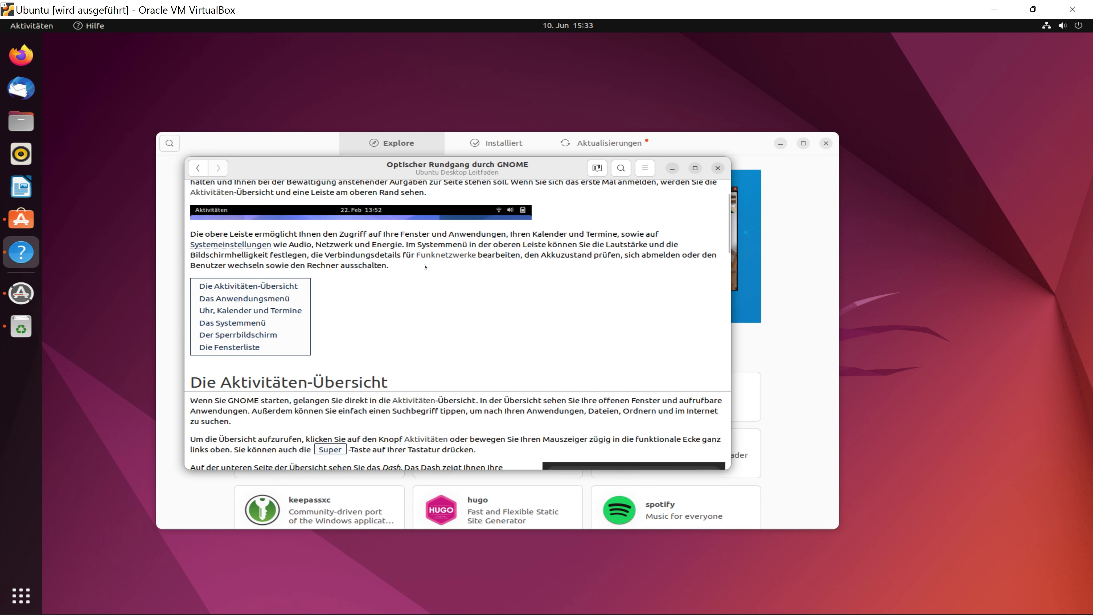
scroll(414, 267, "down", 12)
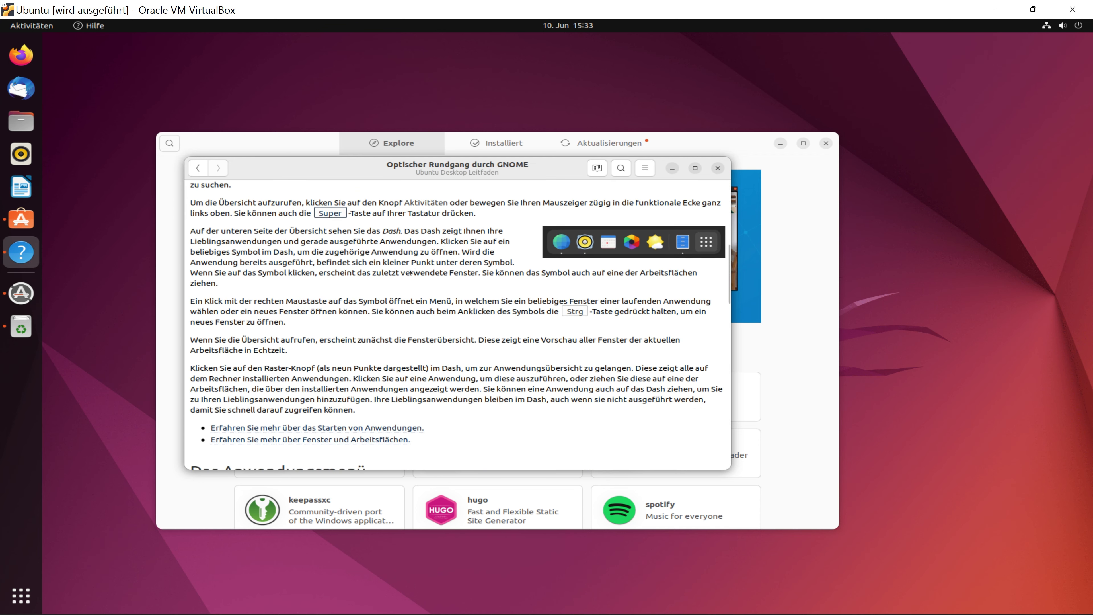
scroll(421, 275, "down", 13)
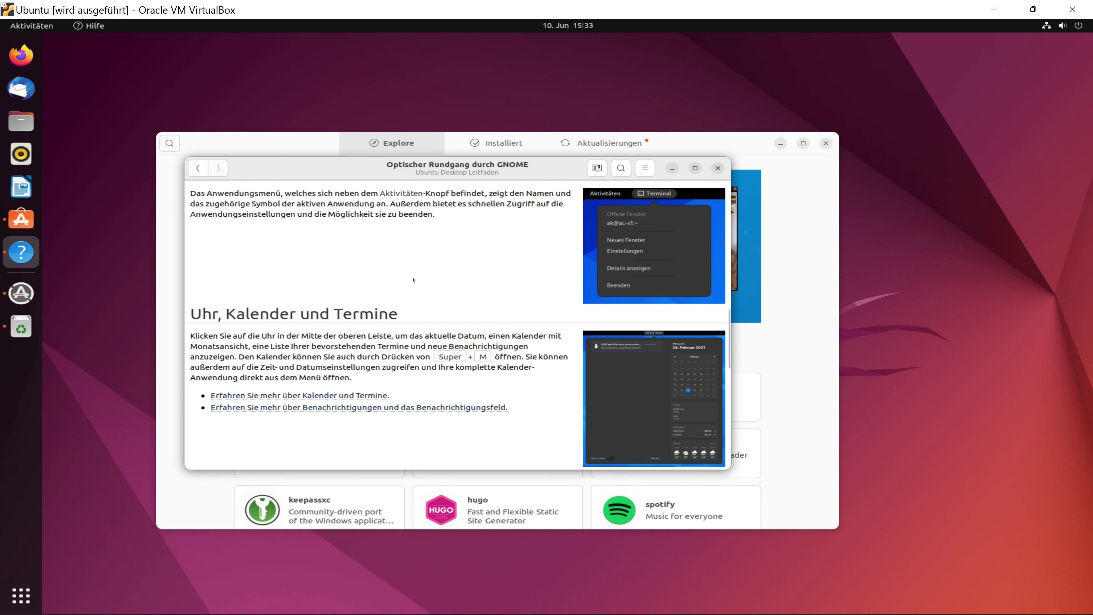
scroll(416, 280, "down", 6)
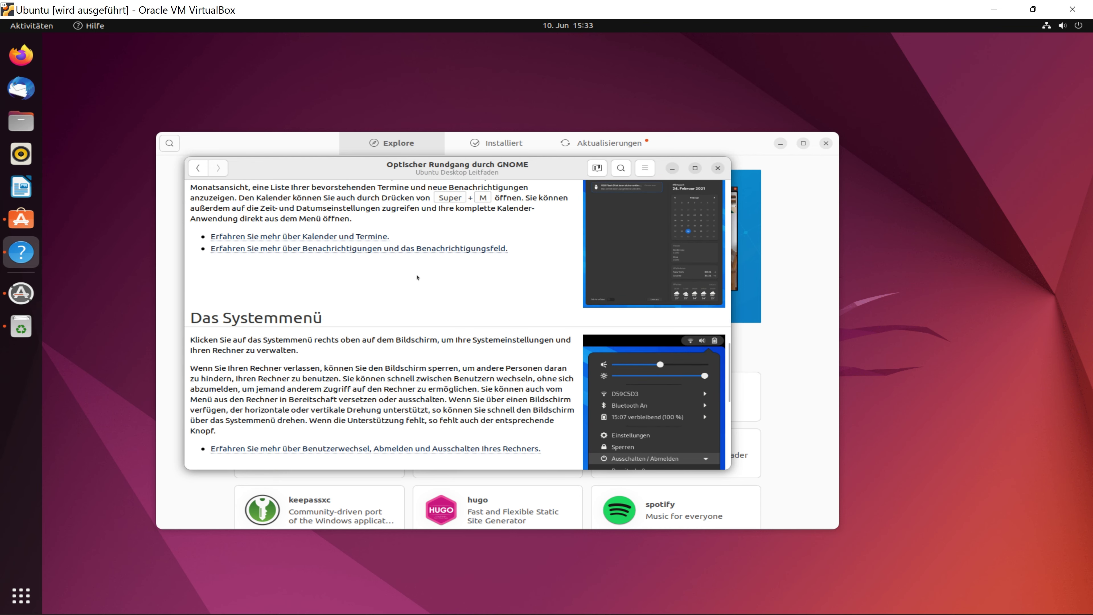
scroll(420, 288, "down", 12)
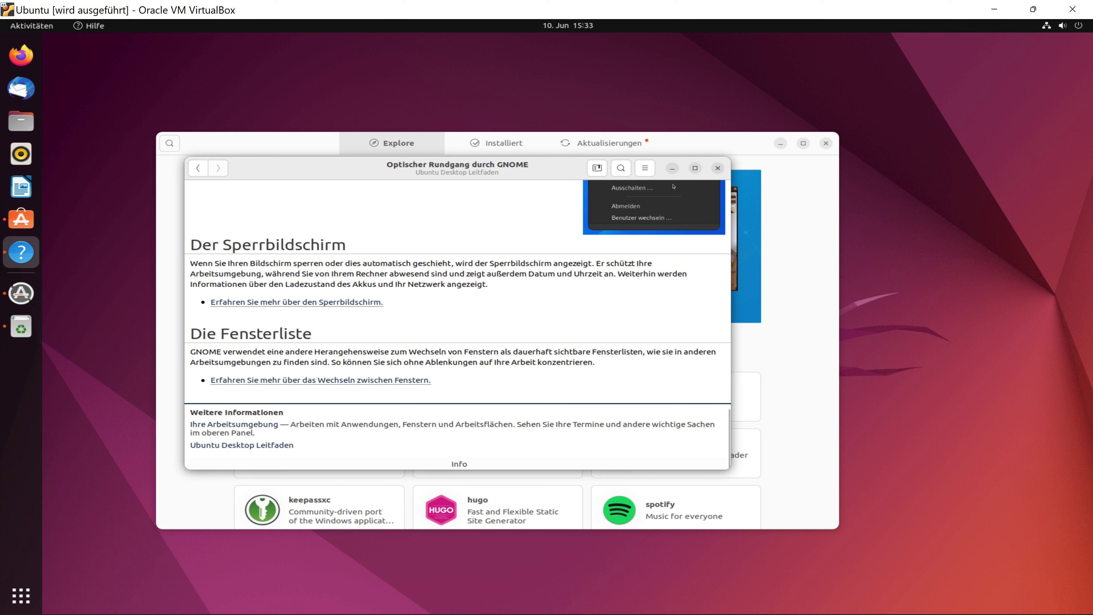
left_click(718, 169)
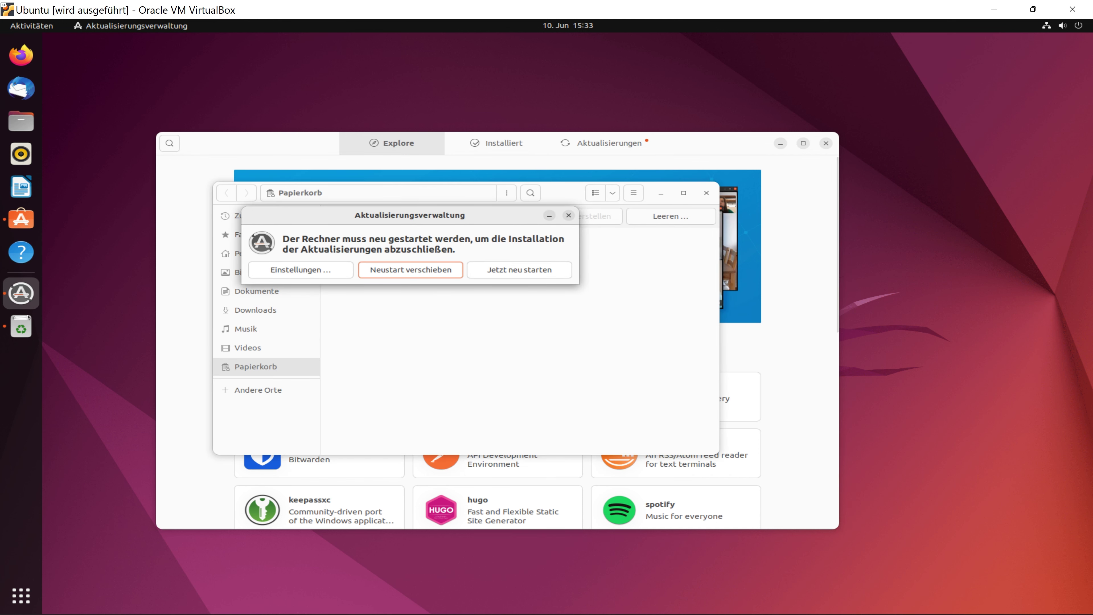
- Permanently delete everything in the Papierkorb and close its window
left_click(36, 326)
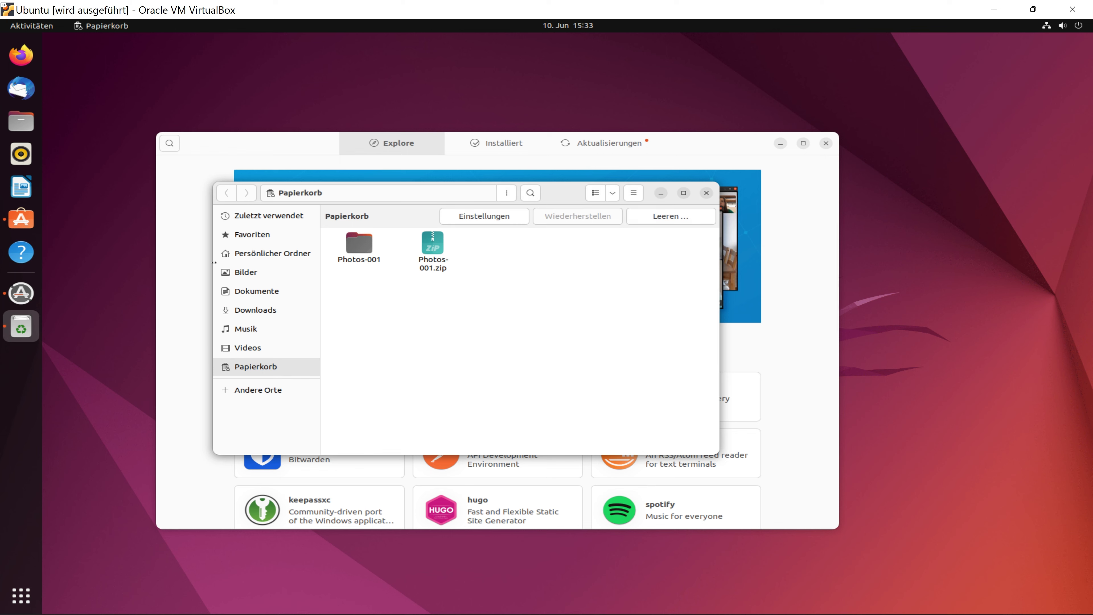
right_click(404, 311)
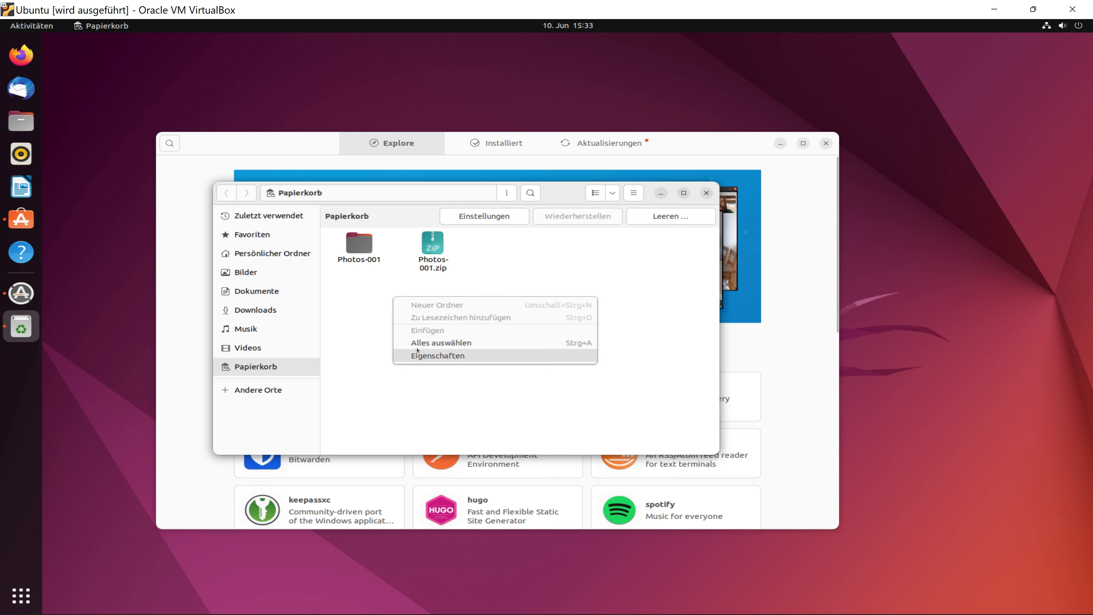
left_click(678, 215)
left_click(678, 216)
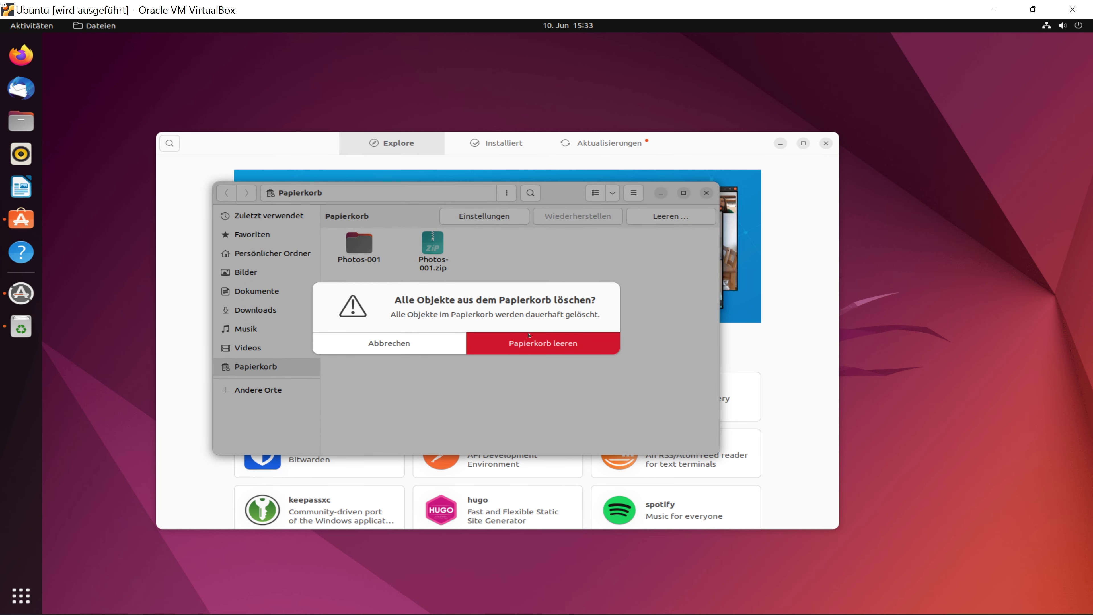
left_click(529, 336)
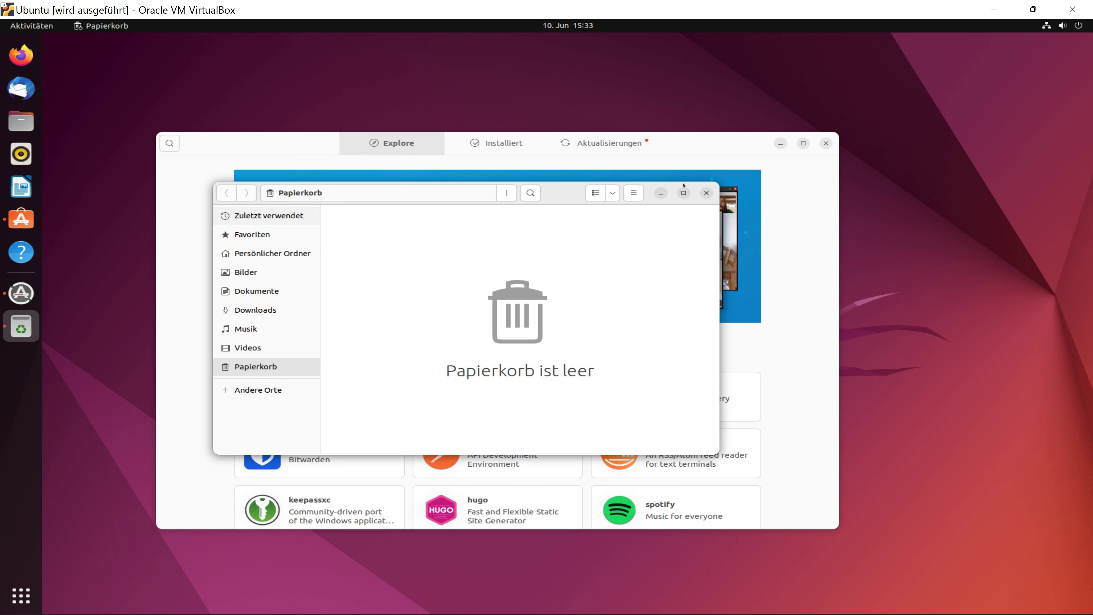
left_click(706, 192)
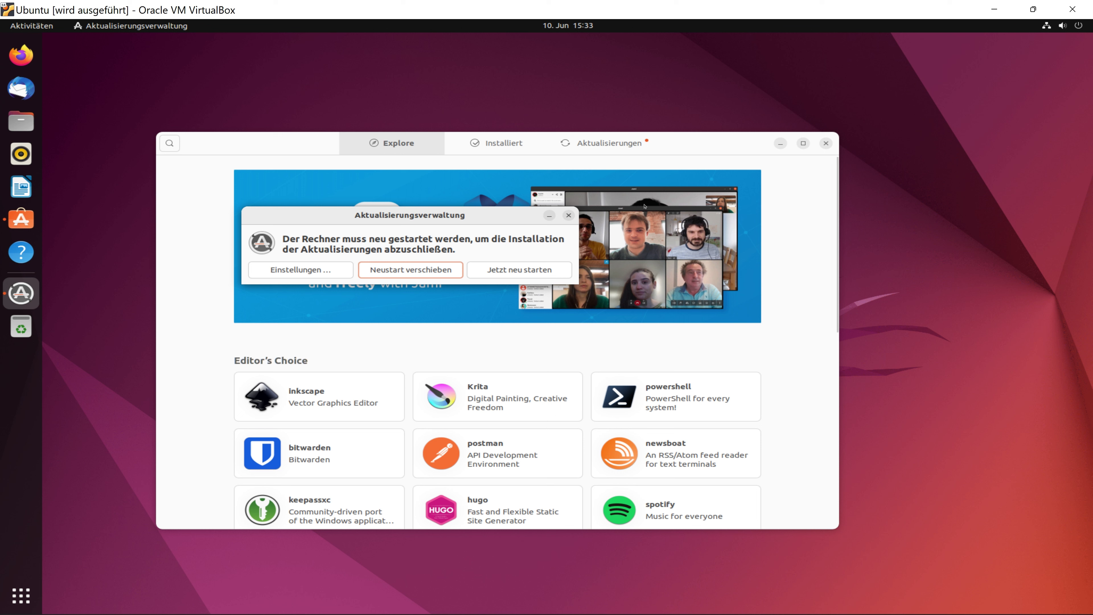
- Restart the computer to complete the updates and dismiss VirtualBox's mouse-integration notice for good
left_click(495, 271)
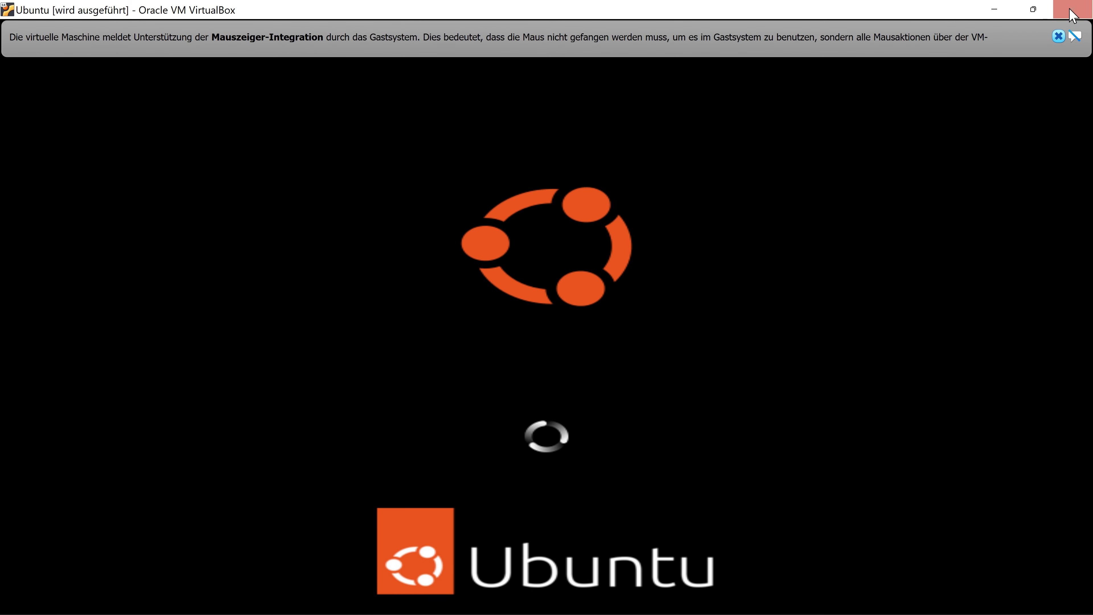
left_click(1074, 36)
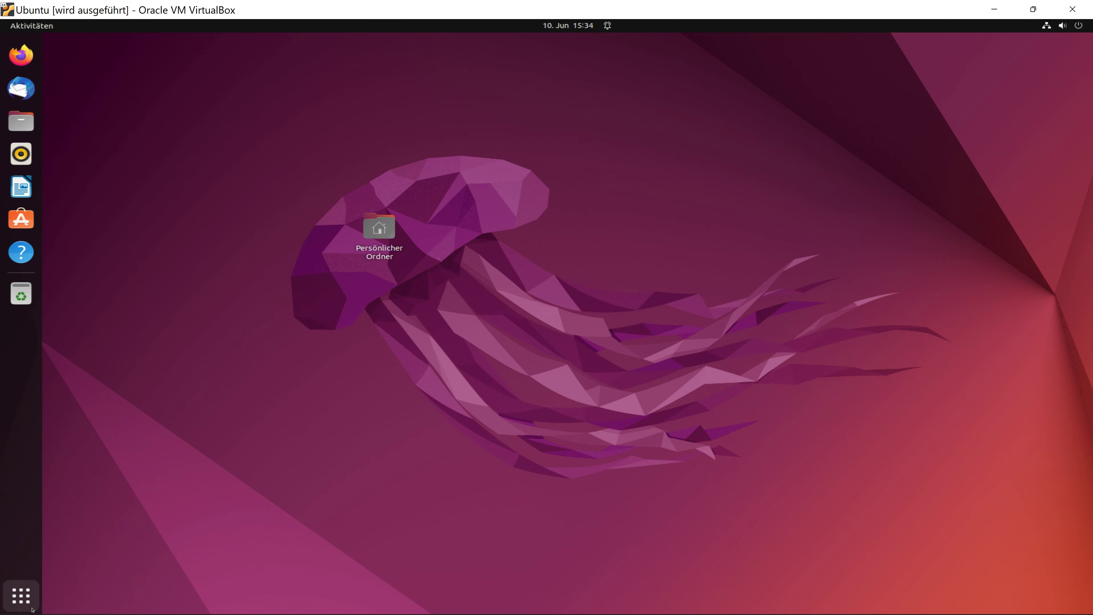
- Show all installed applications, look through both pages of the Hilfsprogramme folder and close the folder
left_click(21, 595)
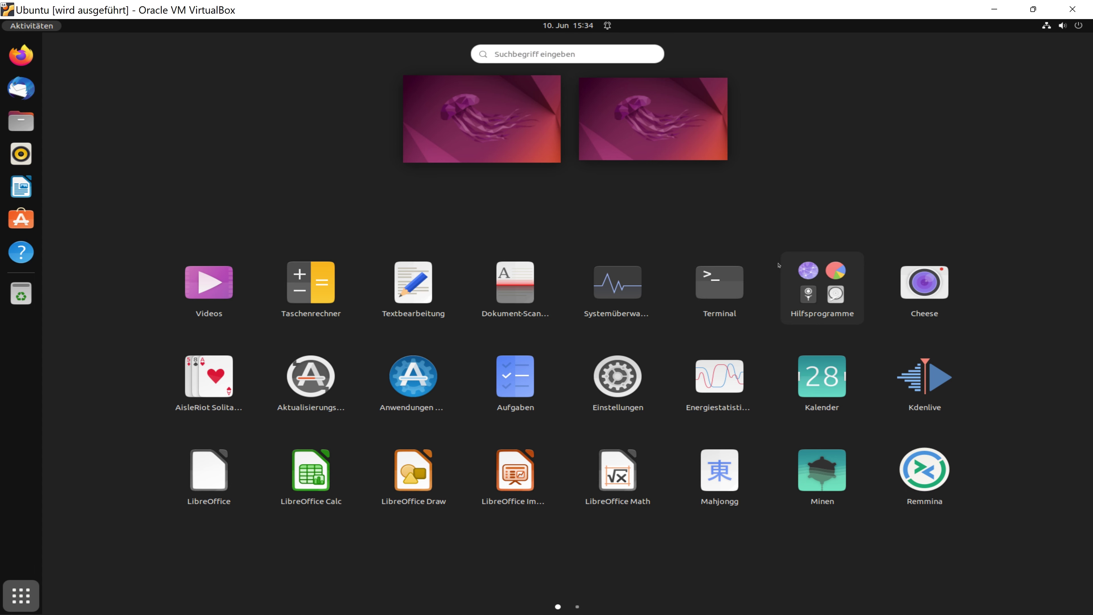
left_click(823, 285)
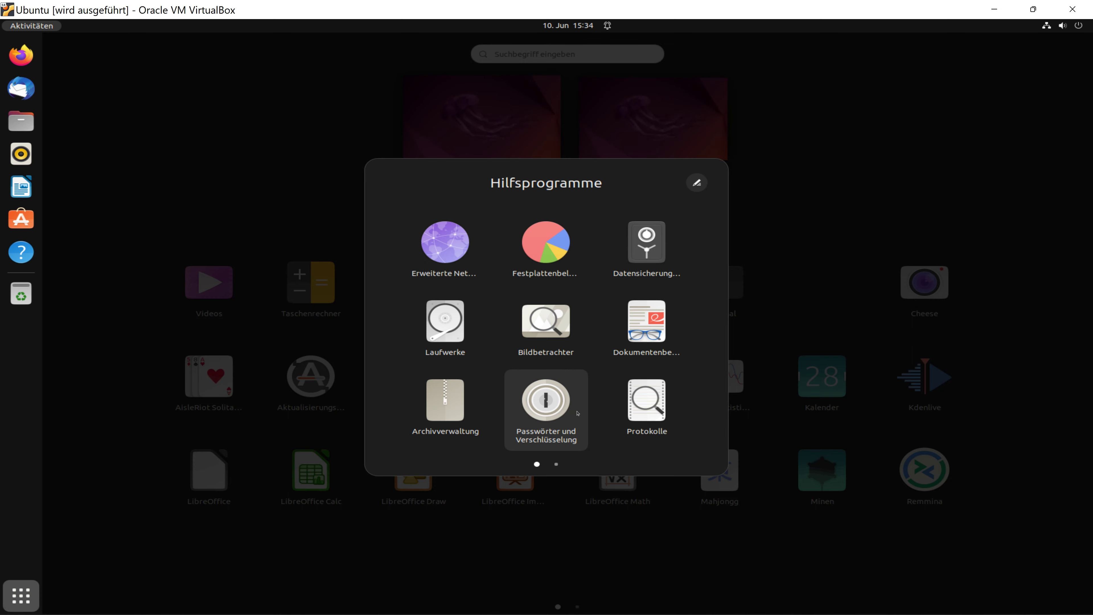
scroll(577, 413, "down", 1)
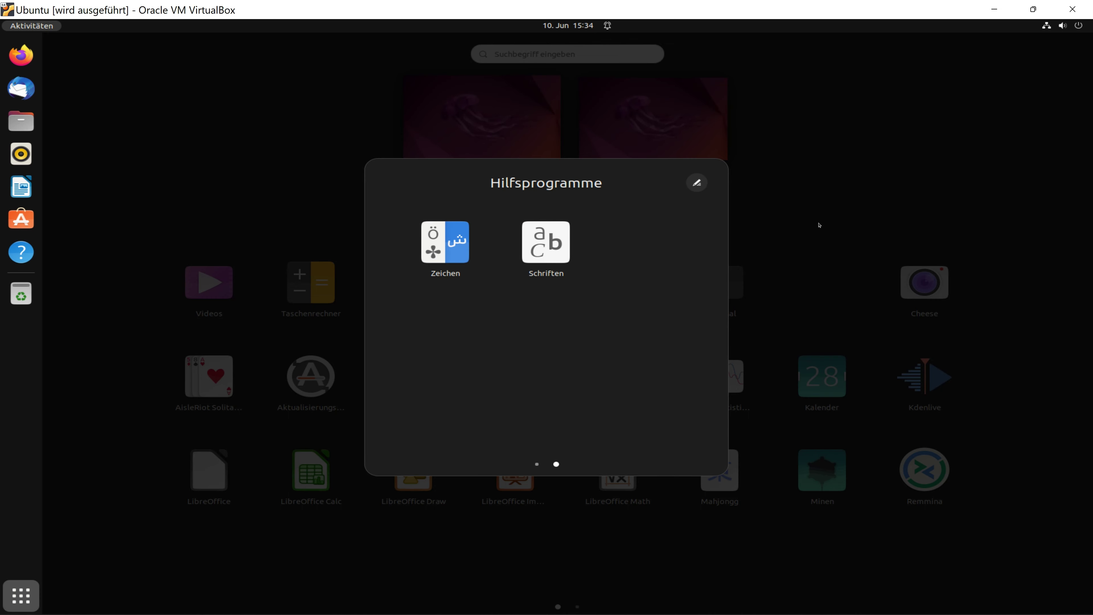
left_click(851, 193)
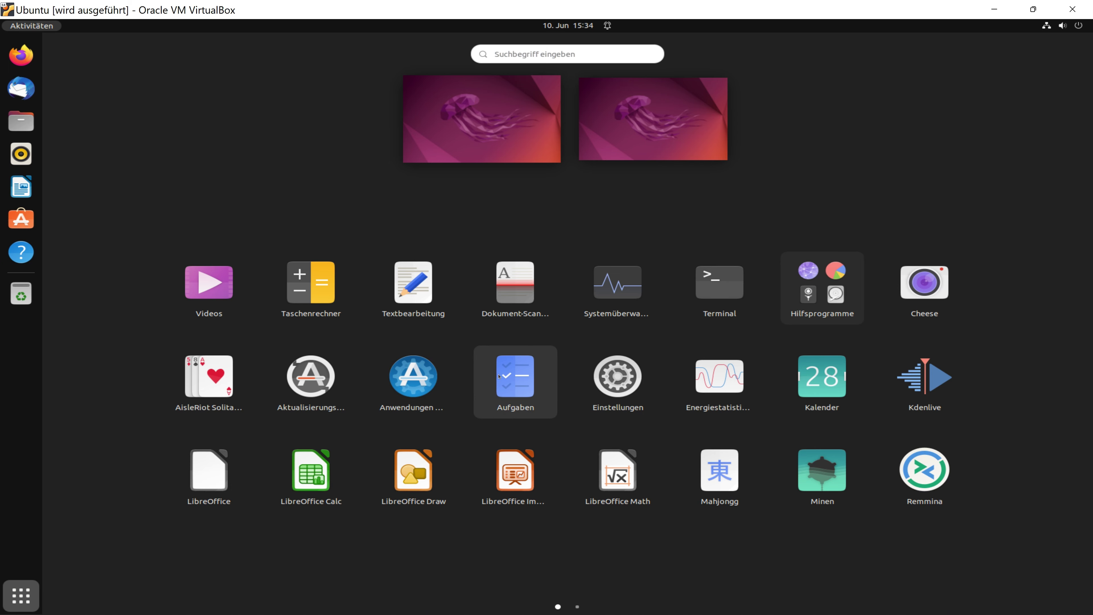
- Open the system settings (Einstellungen), look through the list of categories down to Info and minimize the window
left_click(618, 389)
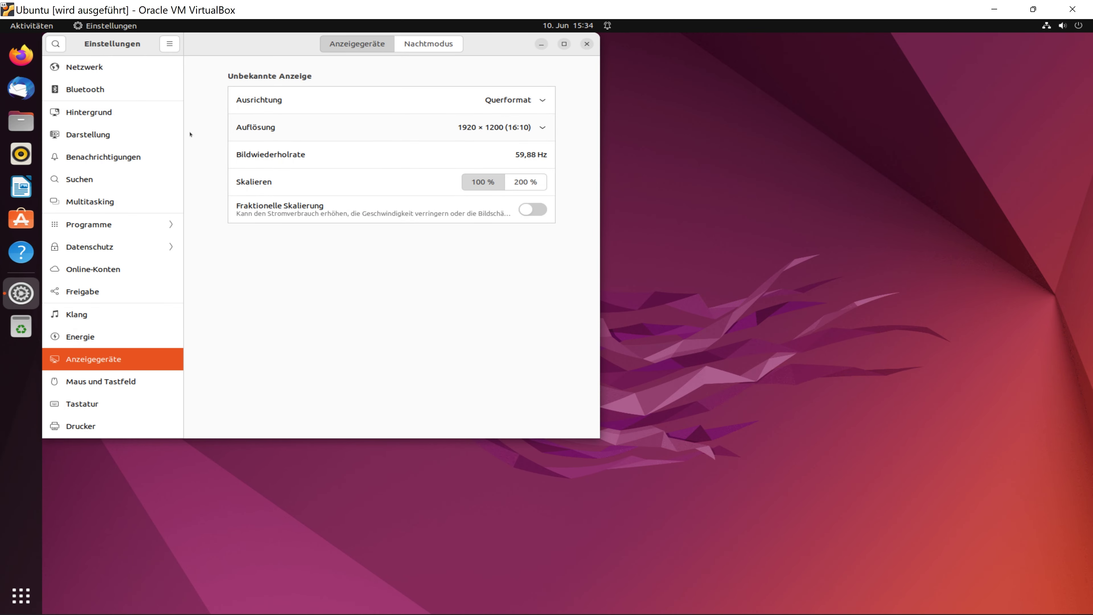
scroll(159, 161, "down", 5)
scroll(158, 169, "down", 2)
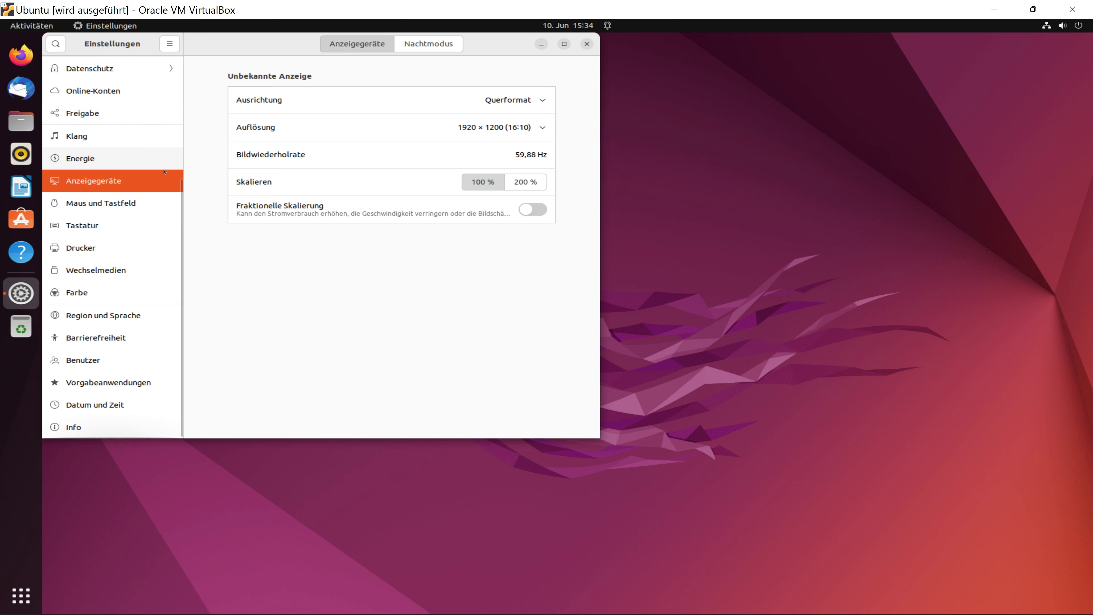
left_click(542, 43)
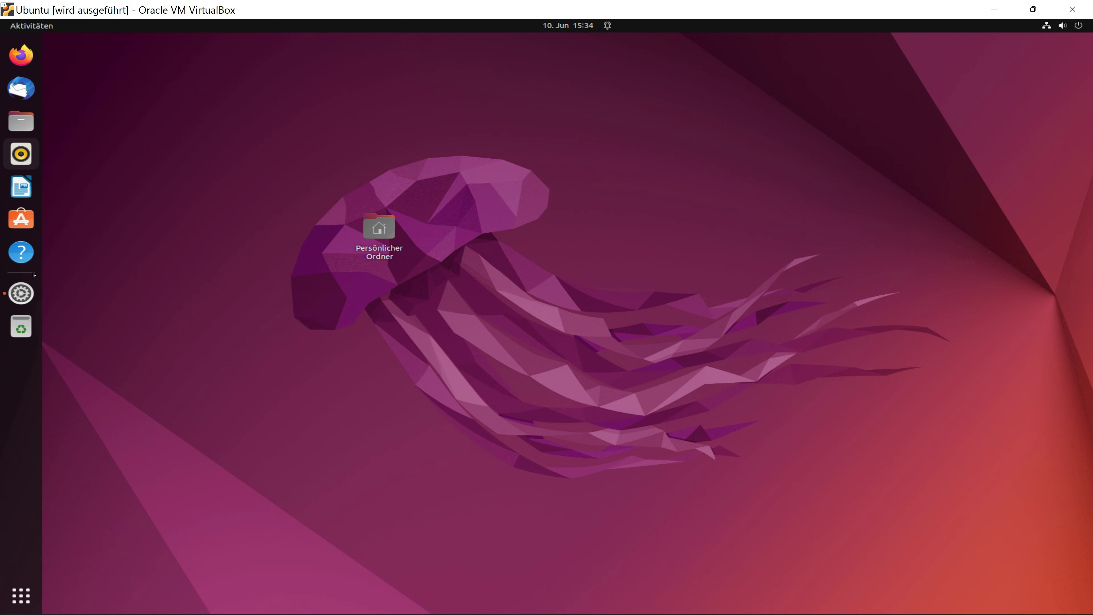
- Launch Remmina from the application overview and unlock the login keyring with the account password
left_click(21, 595)
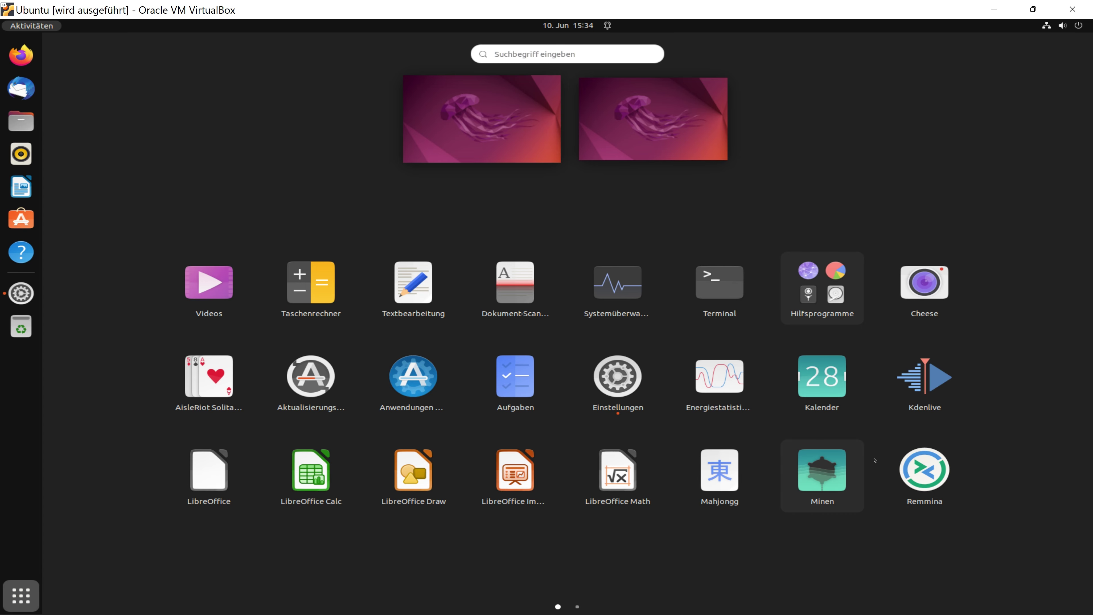
left_click(920, 469)
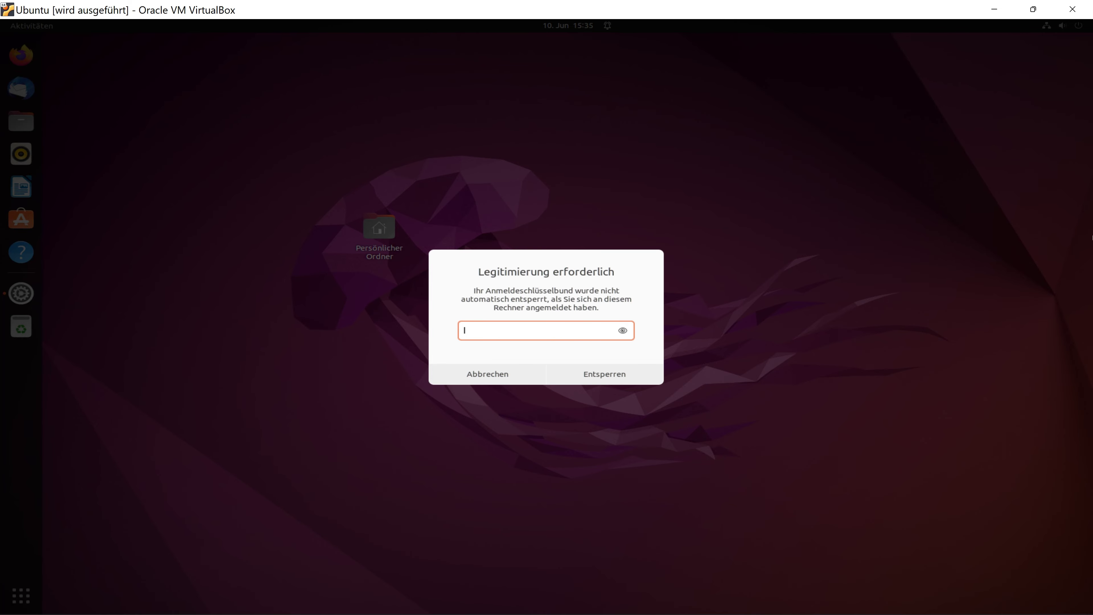
type("********")
key("Return")
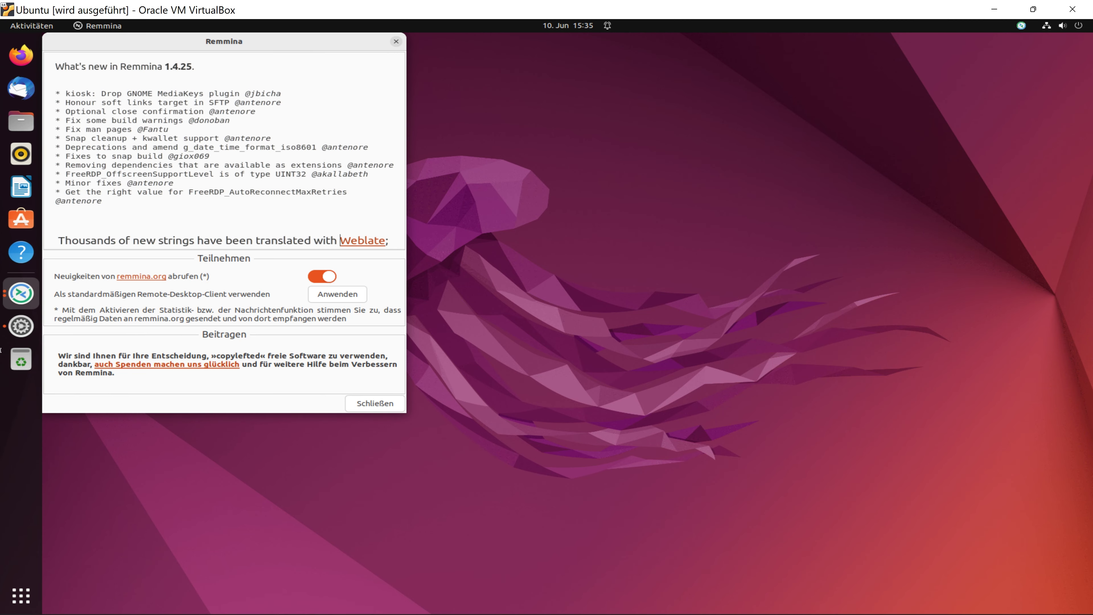
- Open the Startprogramme settings from the second page of the application overview
left_click(15, 601)
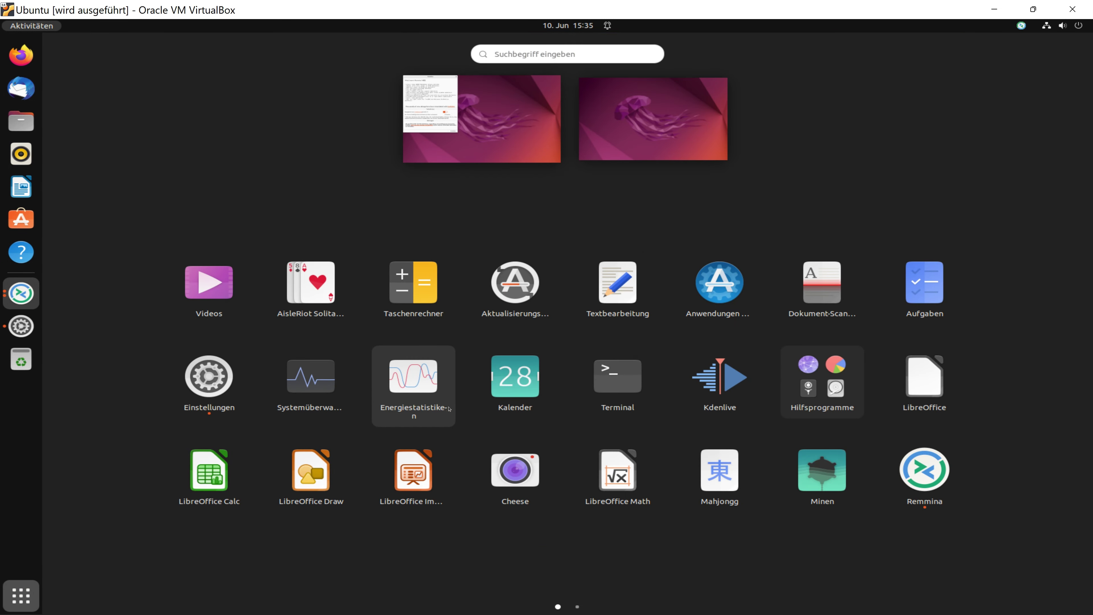
scroll(447, 407, "down", 1)
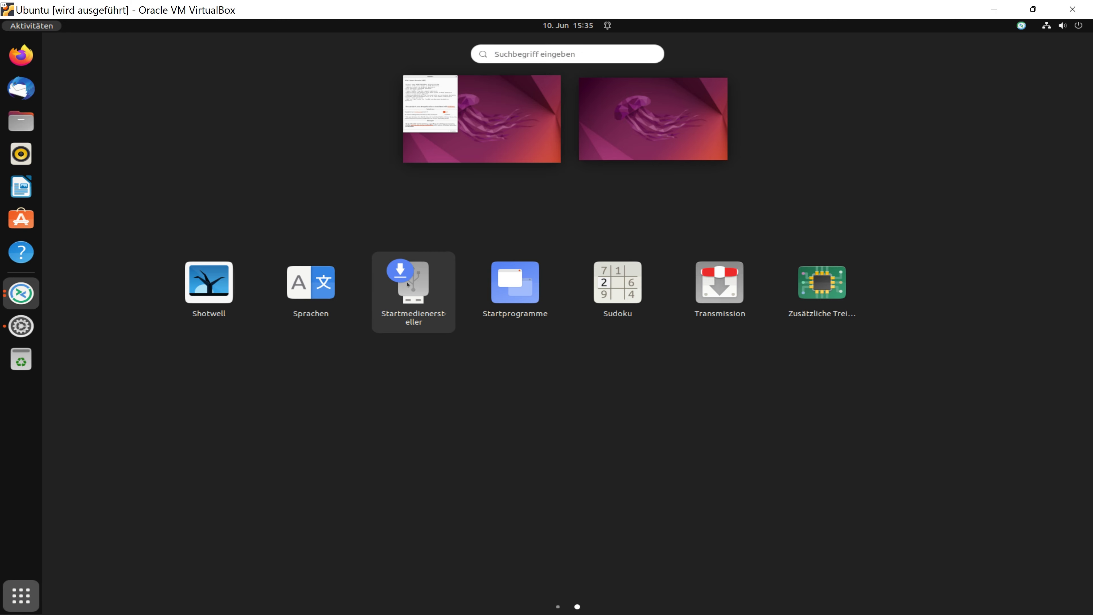
left_click(523, 297)
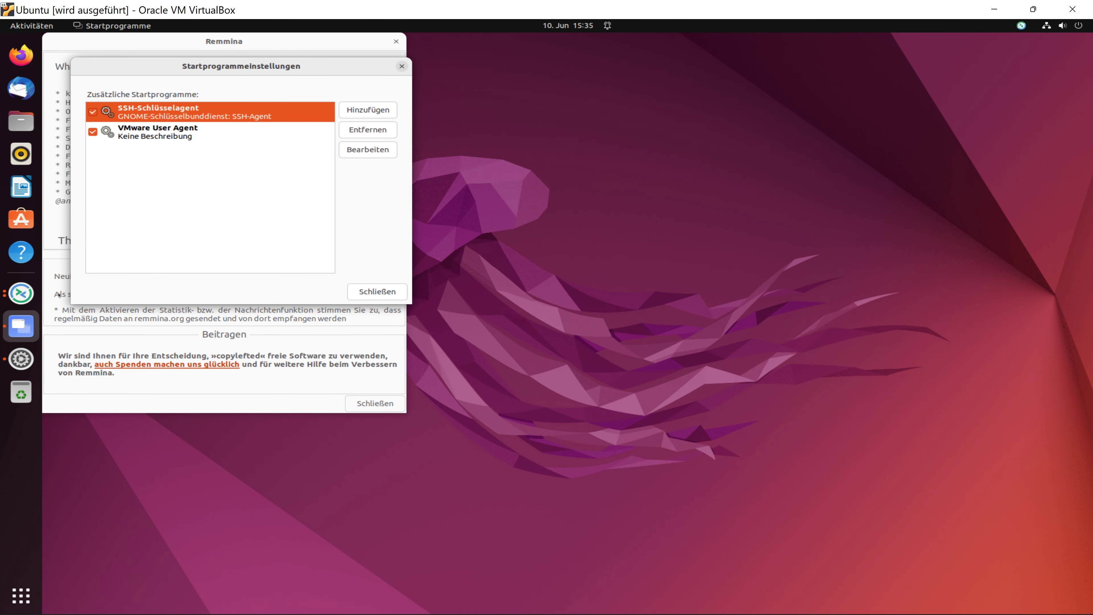
- Open Zusätzliche Treiber from the second page of the application overview and move its window clear of the other open windows
left_click(21, 595)
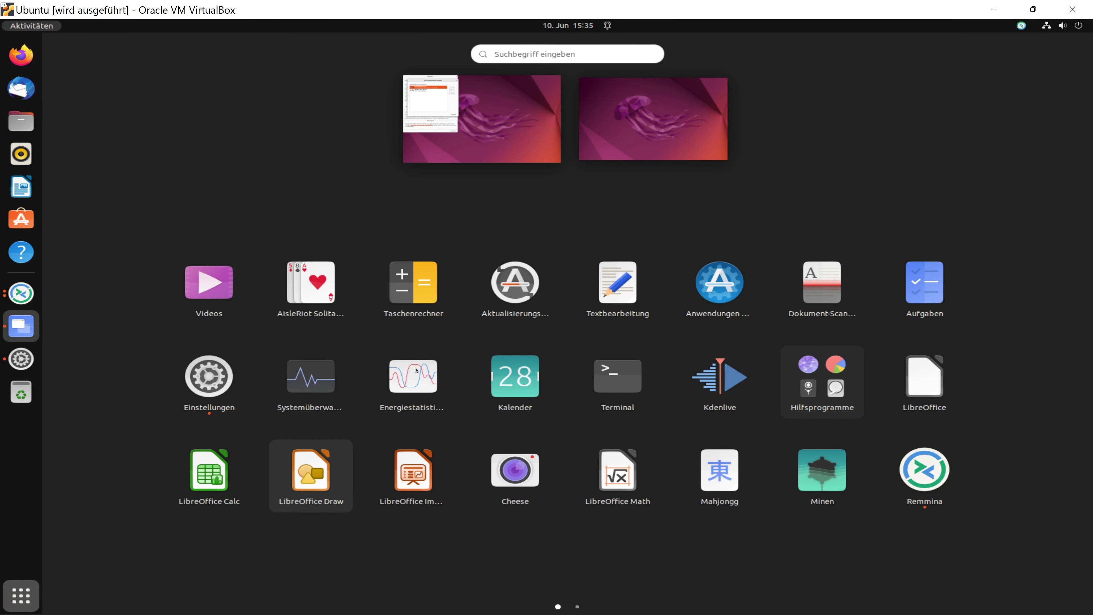
scroll(727, 388, "down", 1)
left_click_drag(820, 283, 598, 335)
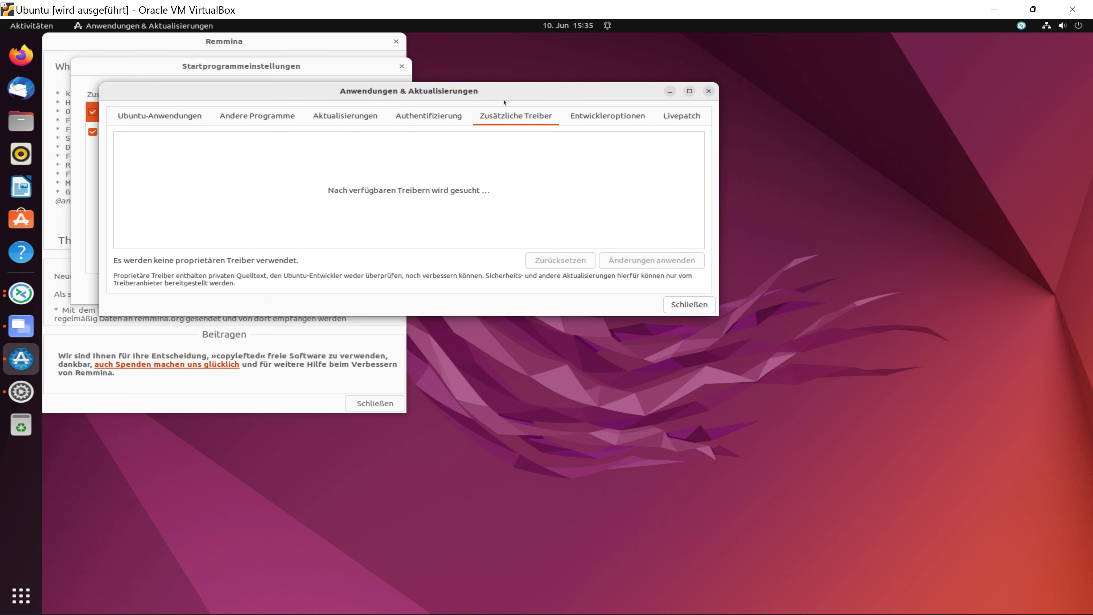
left_click_drag(572, 94, 830, 94)
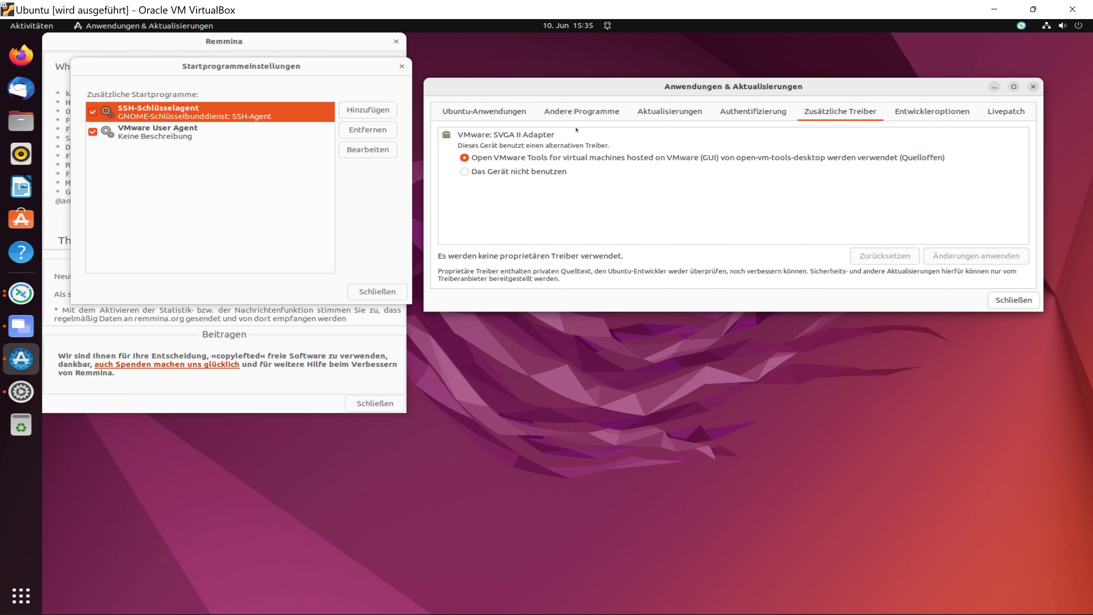
- Look through the Aktualisierungen, Andere Programme and Ubuntu-Anwendungen settings of Anwendungen & Aktualisierungen
left_click(665, 113)
left_click(581, 113)
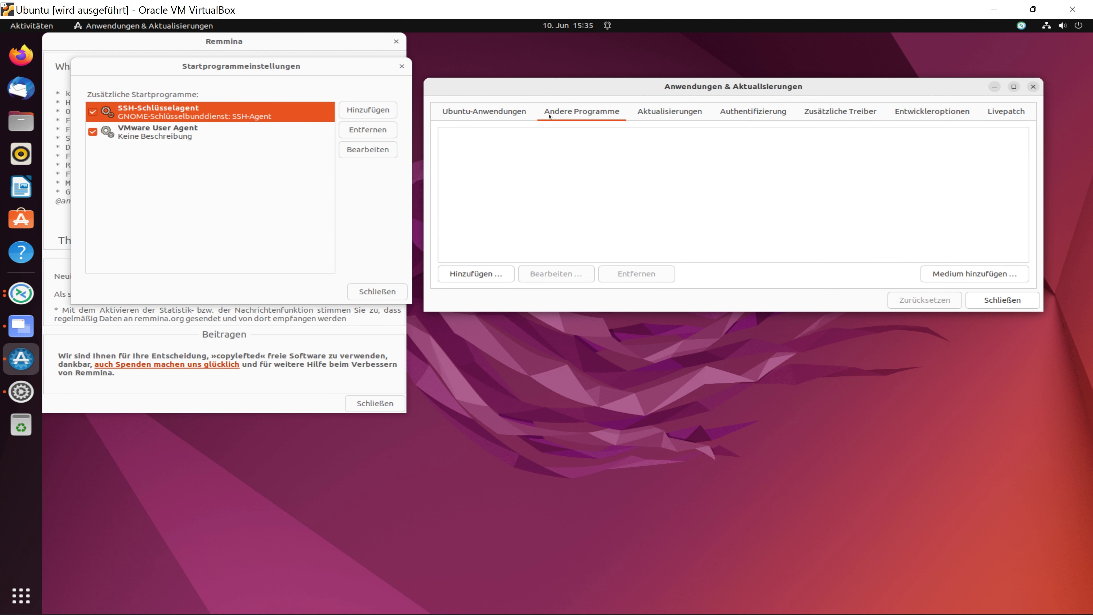
left_click(505, 114)
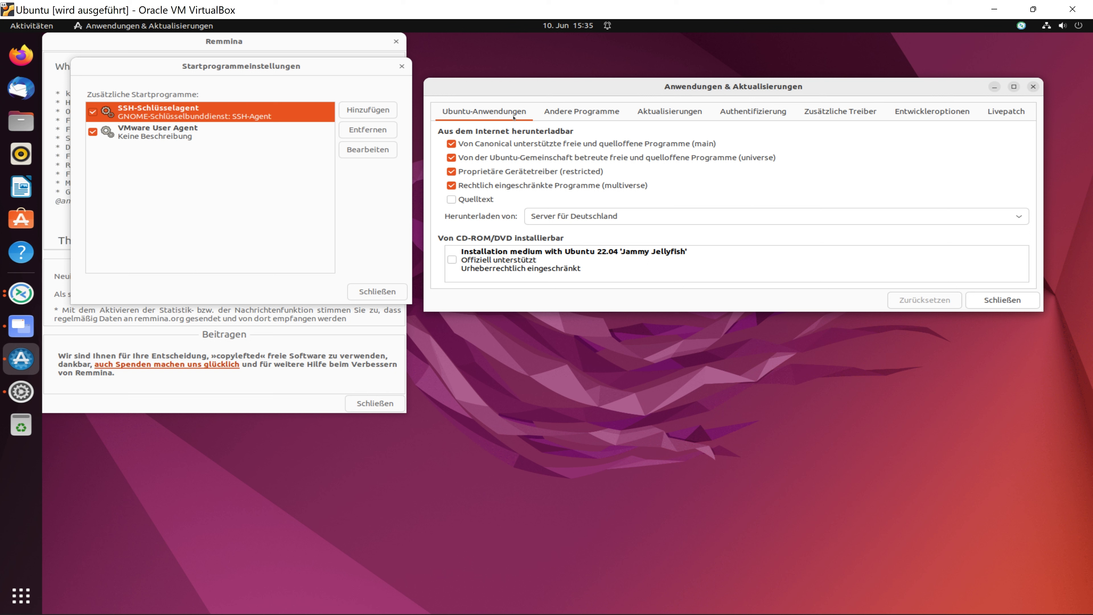
- Choose the German mirror ftp.fu-berlin.de with the ftp protocol as download server and authorize the change with the account password
left_click(570, 218)
left_click(605, 261)
scroll(642, 231, "down", 1)
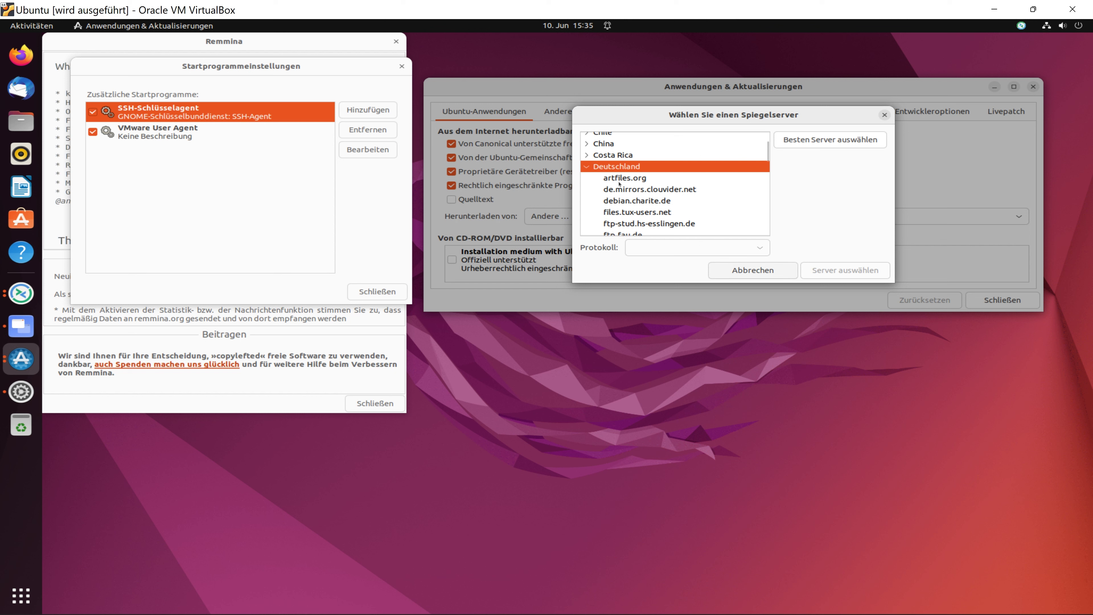
scroll(674, 189, "down", 2)
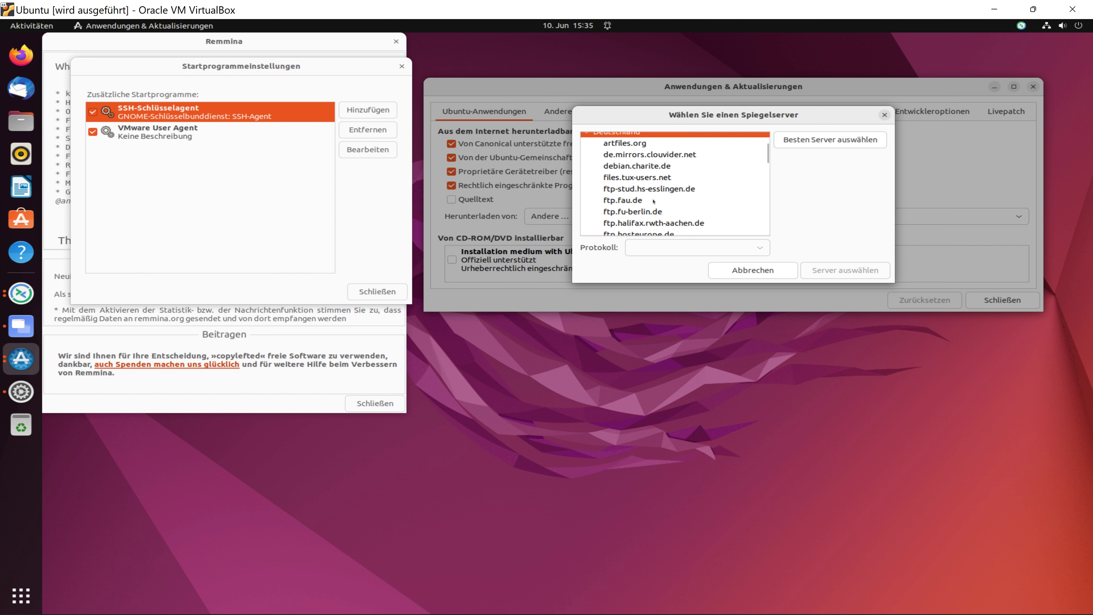
left_click(650, 211)
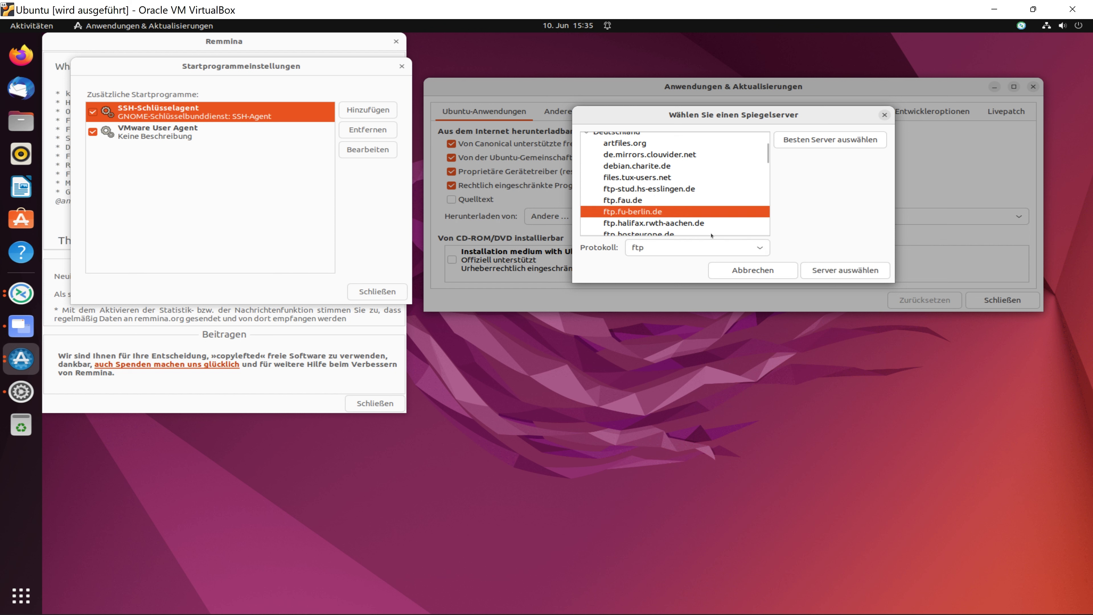
left_click(836, 276)
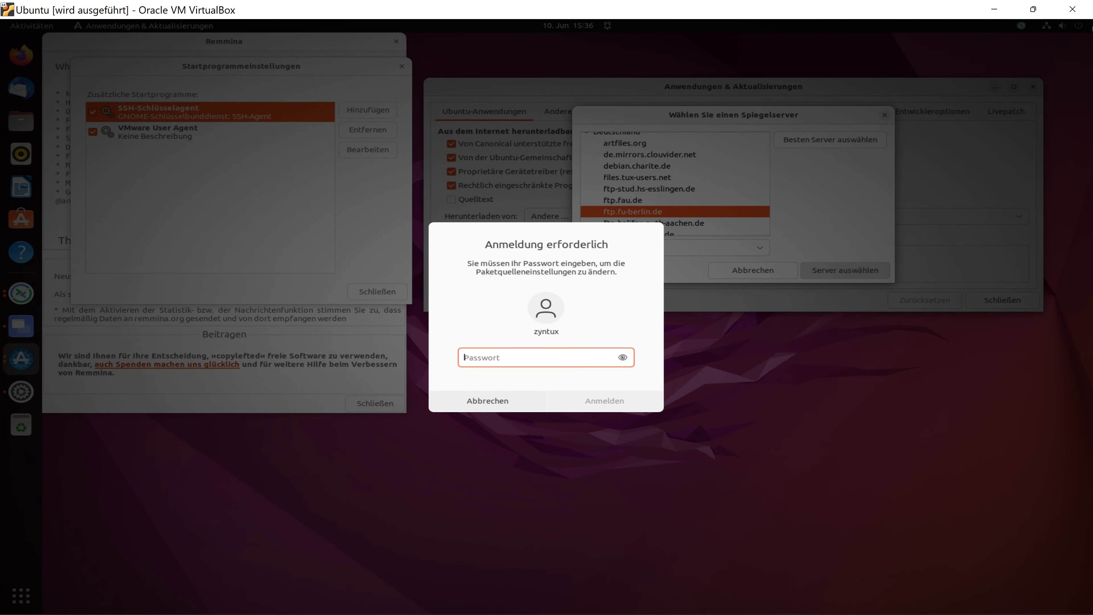
type("********")
key("Return")
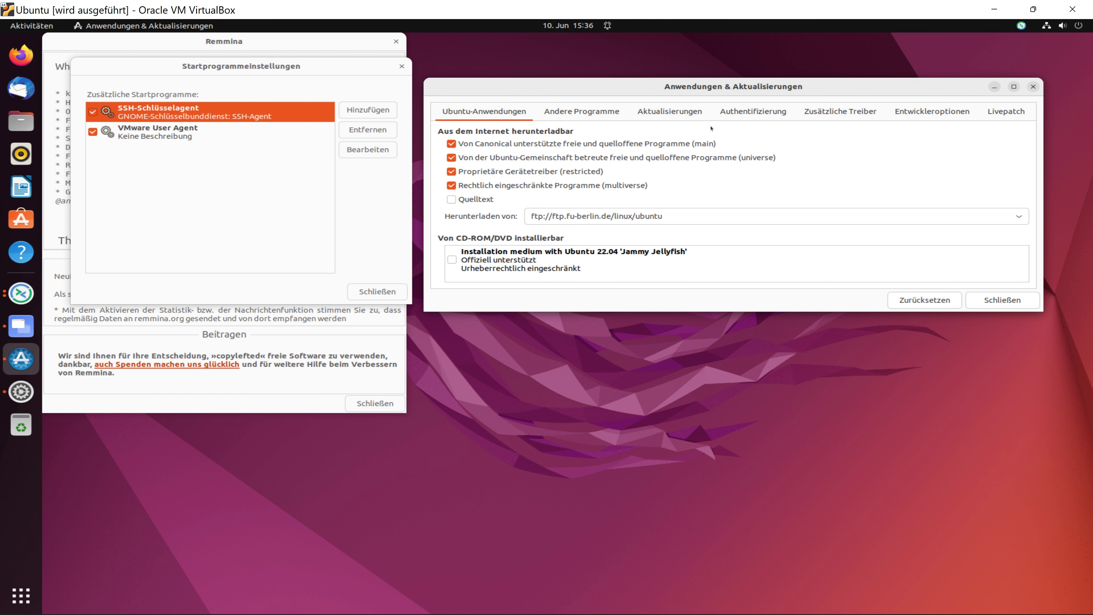
- View the Zusätzliche Treiber and Livepatch settings, then close Anwendungen & Aktualisierungen and reload the available software information
left_click(840, 112)
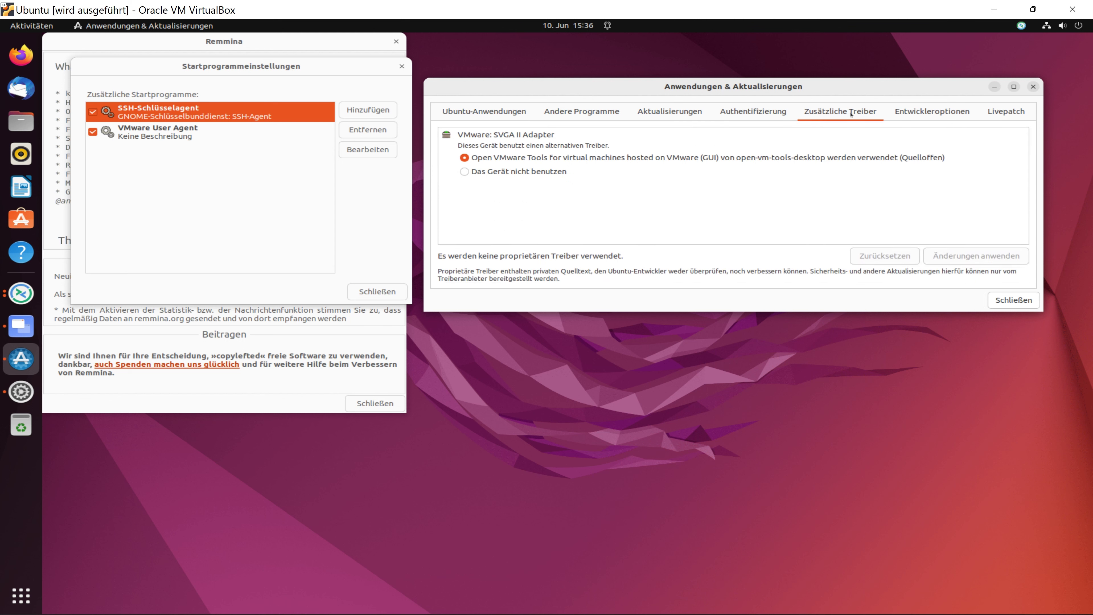
left_click(1006, 112)
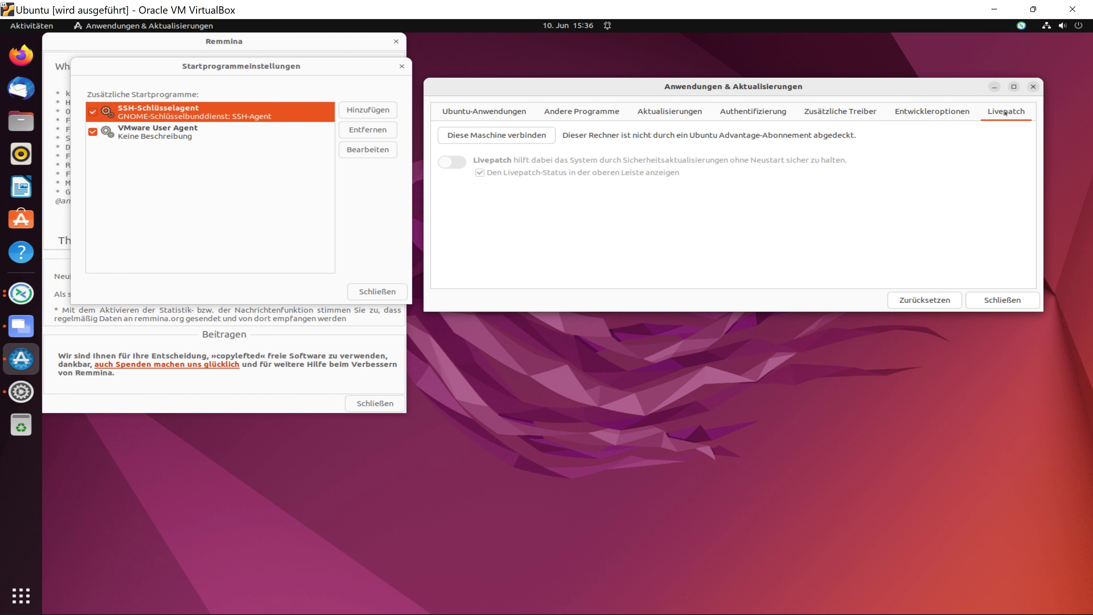
left_click(991, 300)
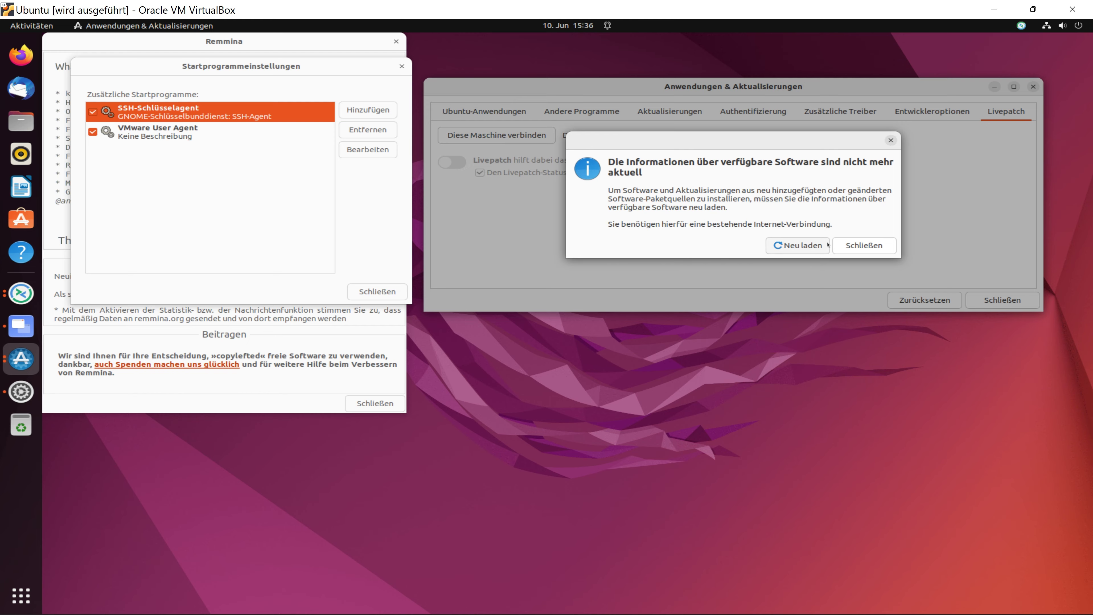
left_click(819, 246)
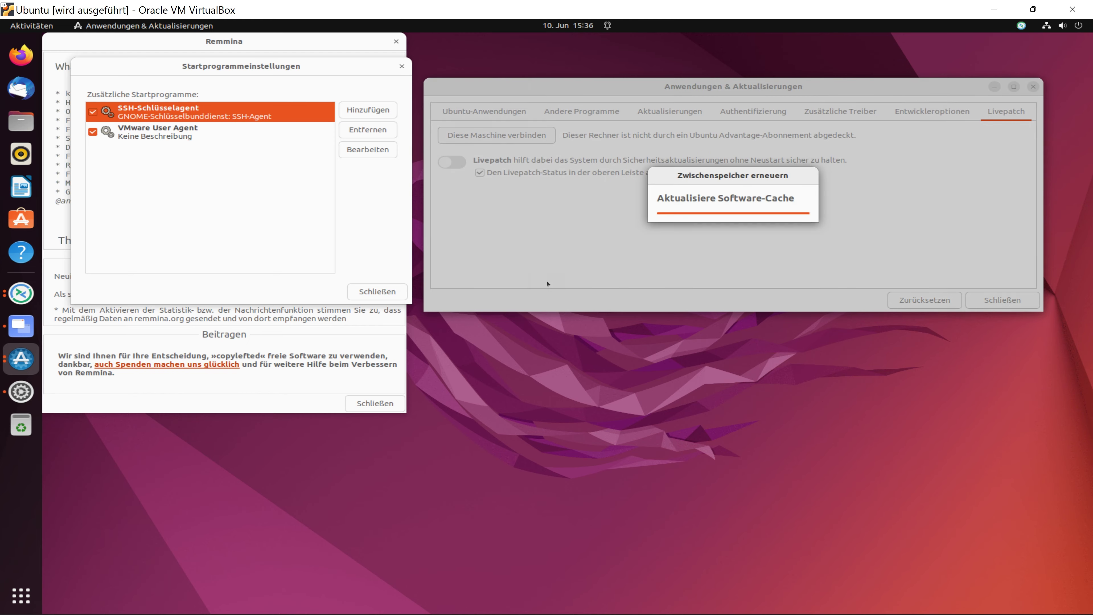